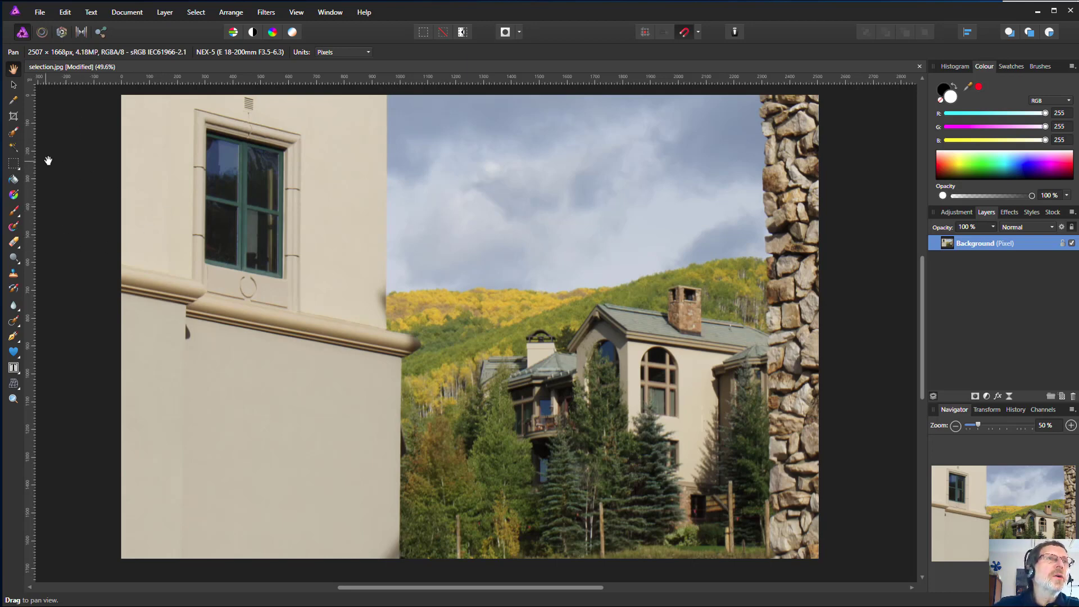
- Pick the Freehand Selection Tool from the marquee tool flyout in the Tools panel
click(14, 162)
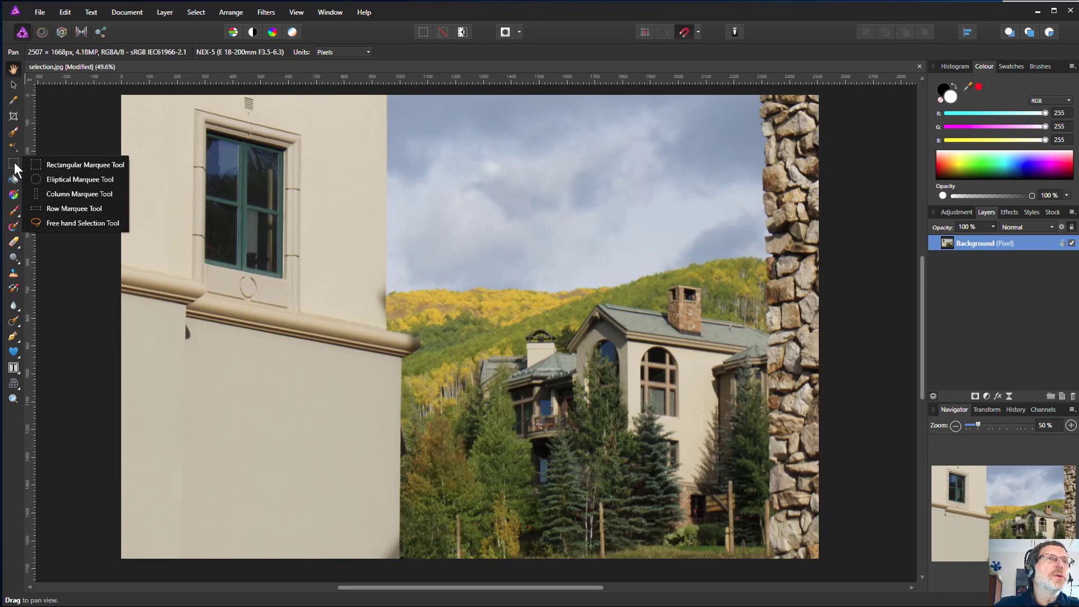
click(67, 217)
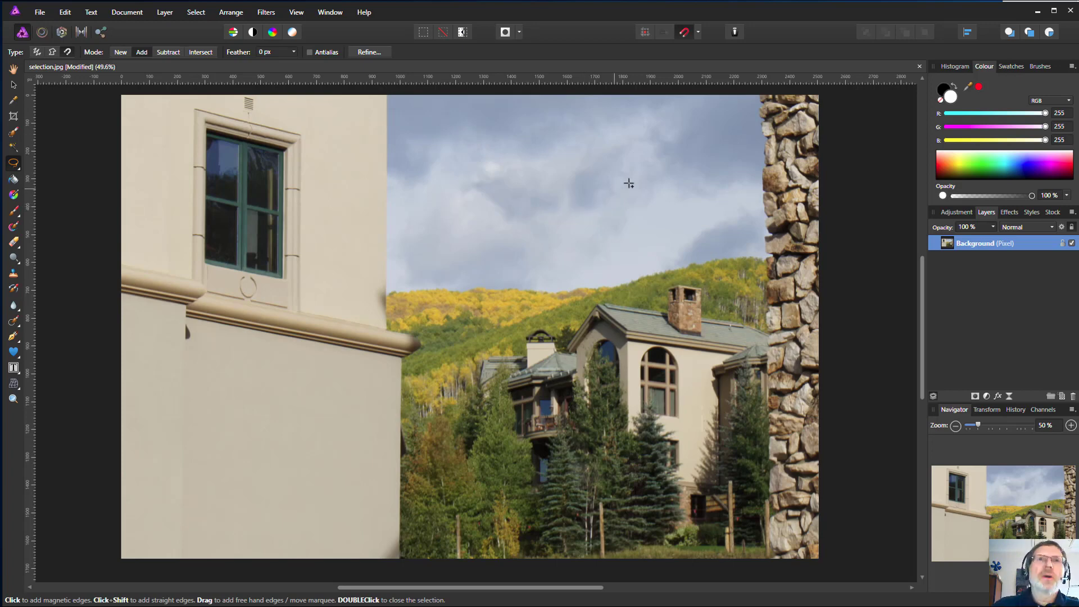
- Zoom in to about 97% and place the first lasso point where the wall meets the sky
scroll(680, 138, up, 1)
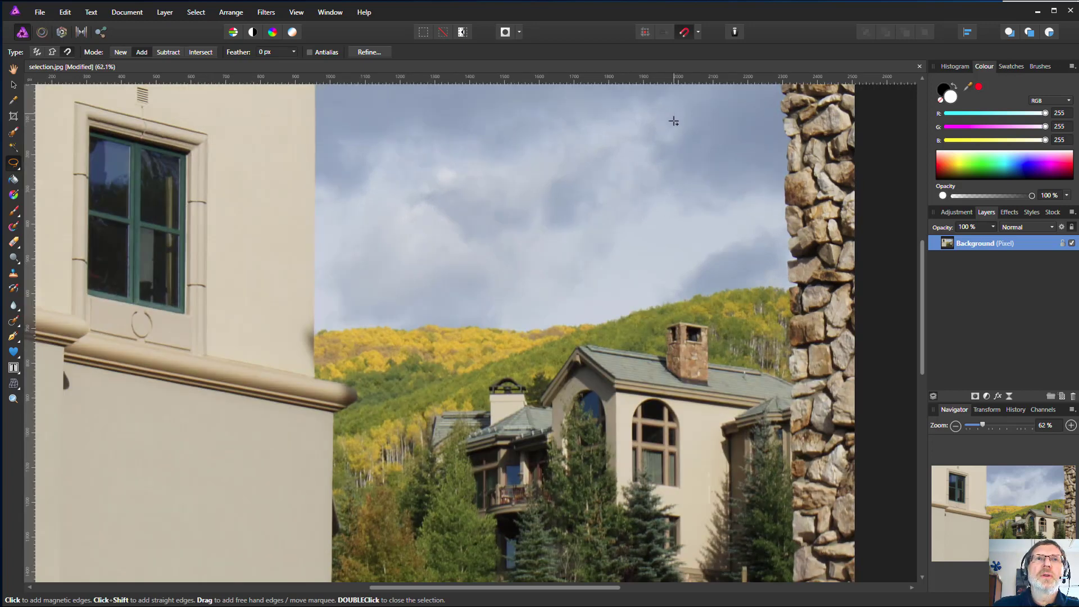
scroll(672, 118, up, 1)
scroll(716, 134, up, 1)
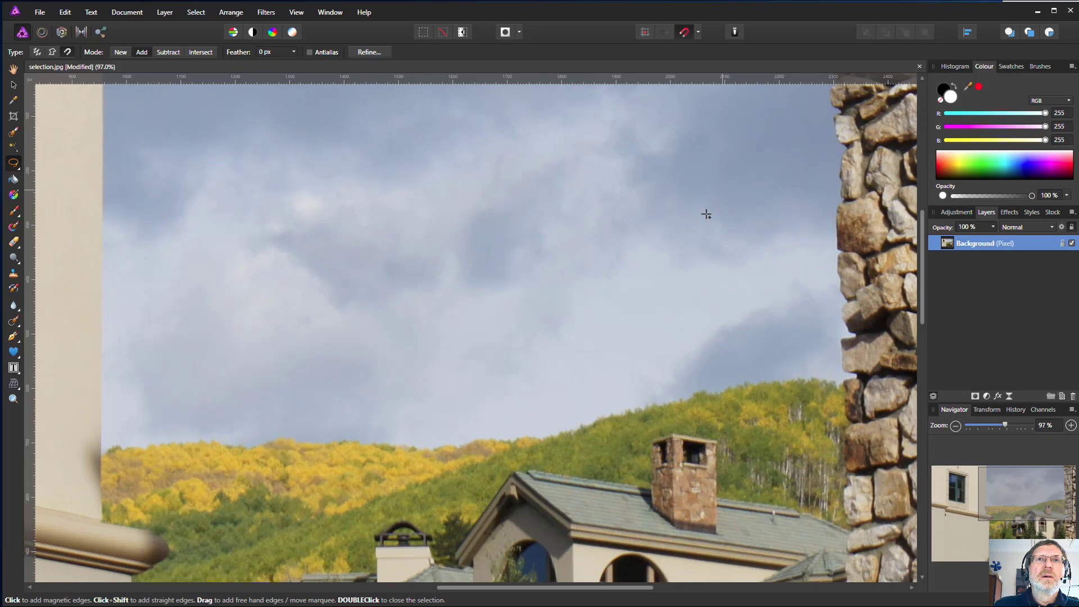
scroll(554, 248, up, 1)
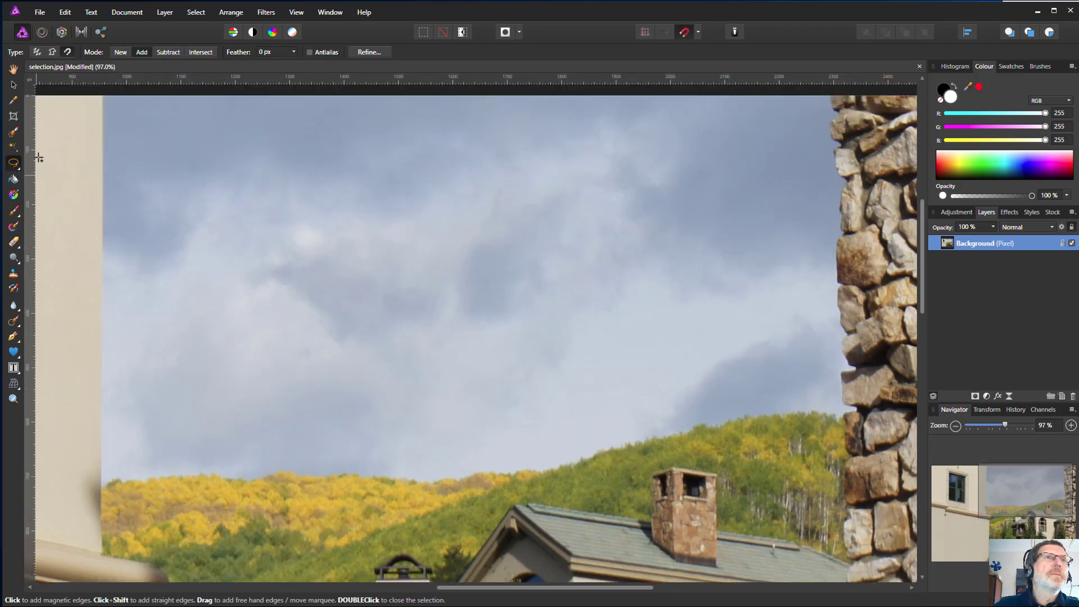
click(103, 88)
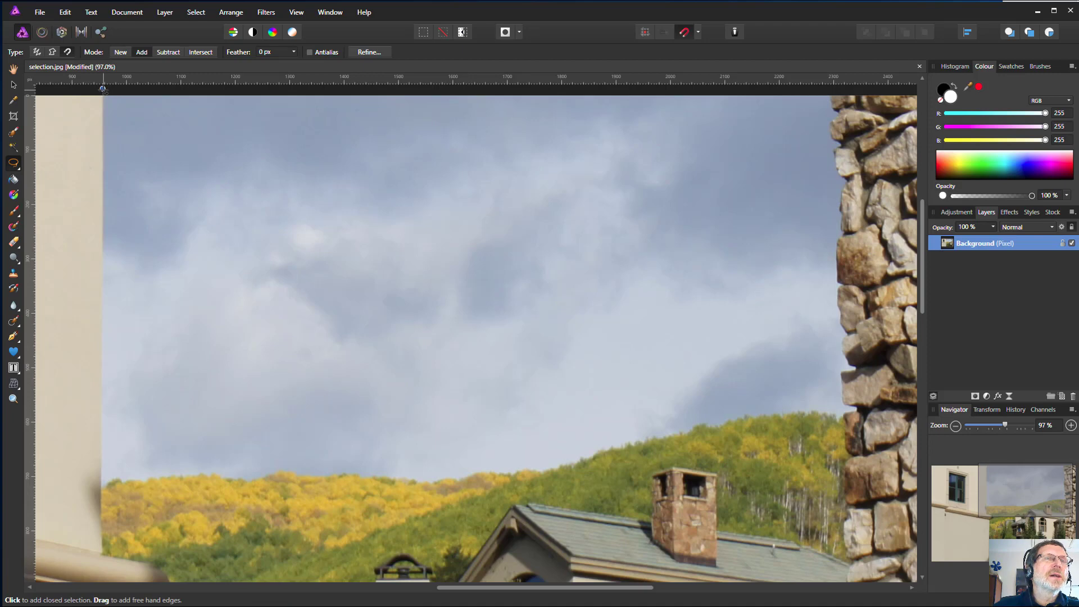
click(103, 88)
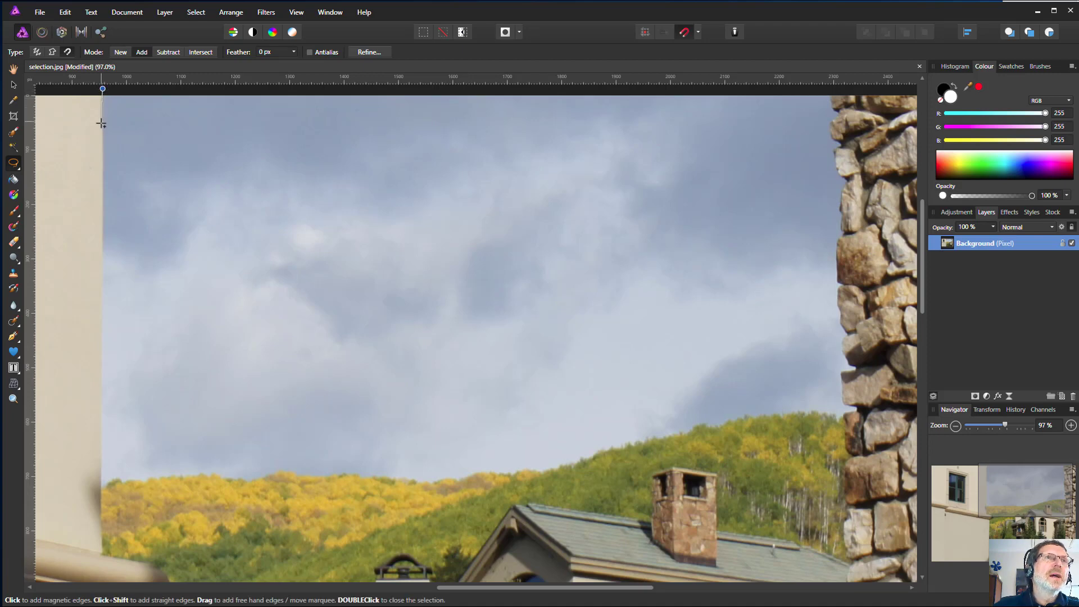
- Trace the outline down the wall and along the hills, then close it into a sky selection
click(101, 119)
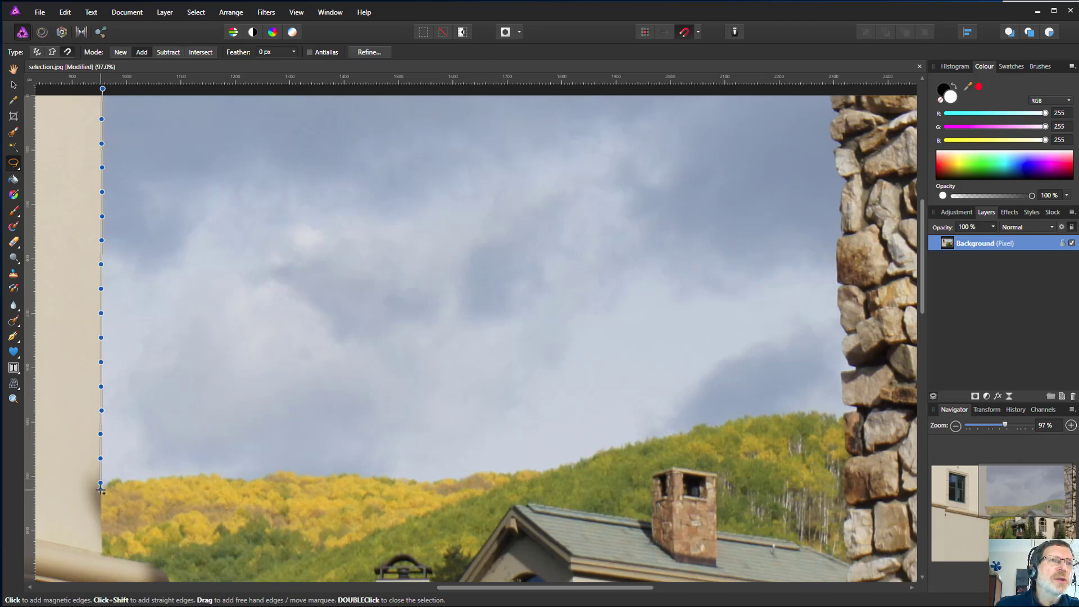
click(101, 489)
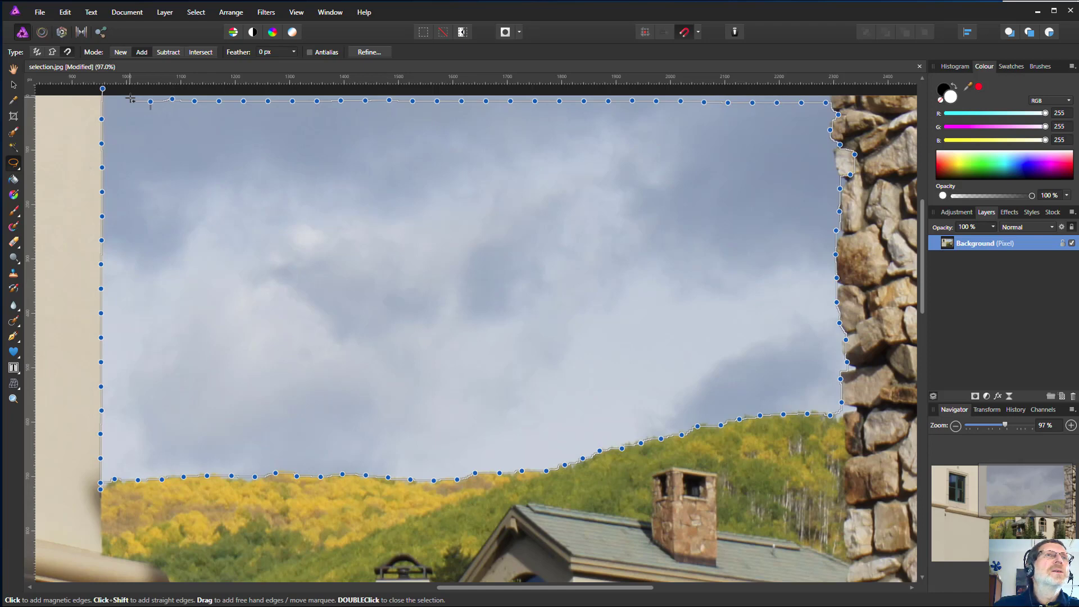
double_click(131, 99)
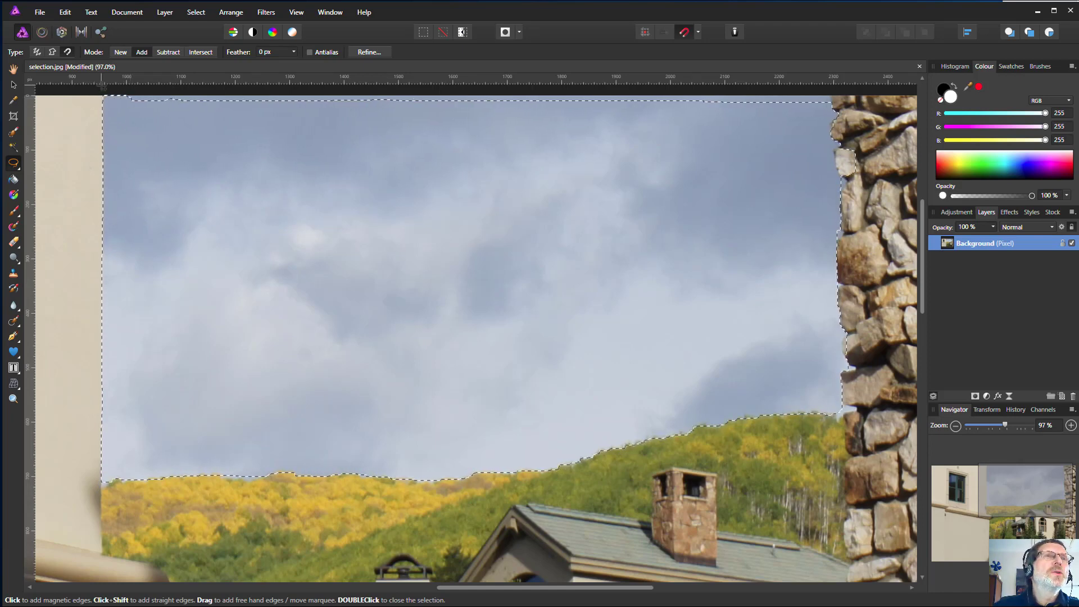
- Scroll up to reveal the pasteboard above the image's top-left corner
scroll(129, 113, up, 1)
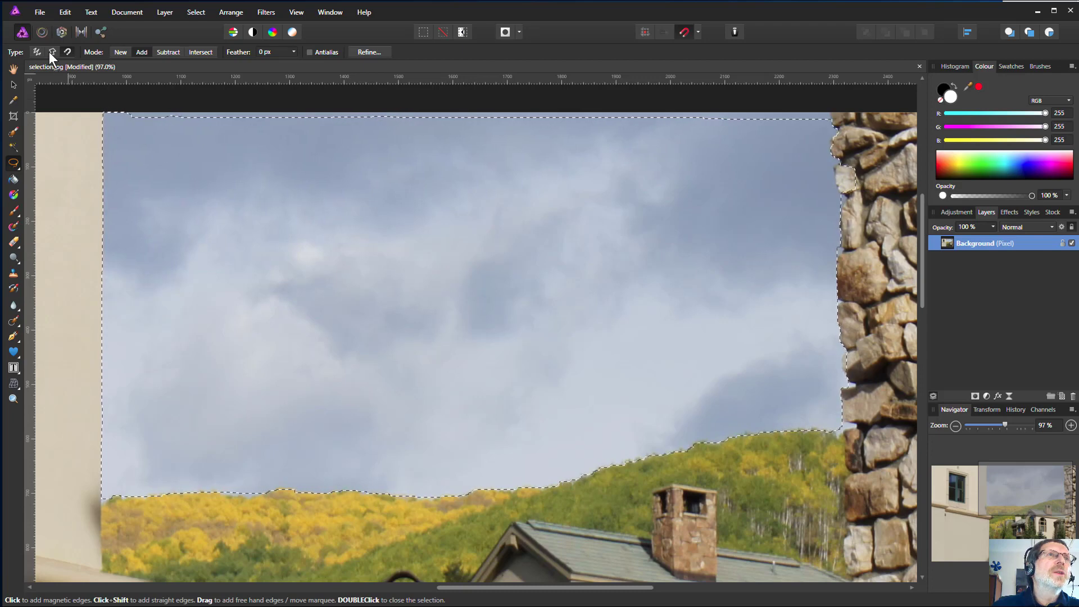
- Draw and close an outline across the top edge, above the image, extending the sky selection upward
click(97, 101)
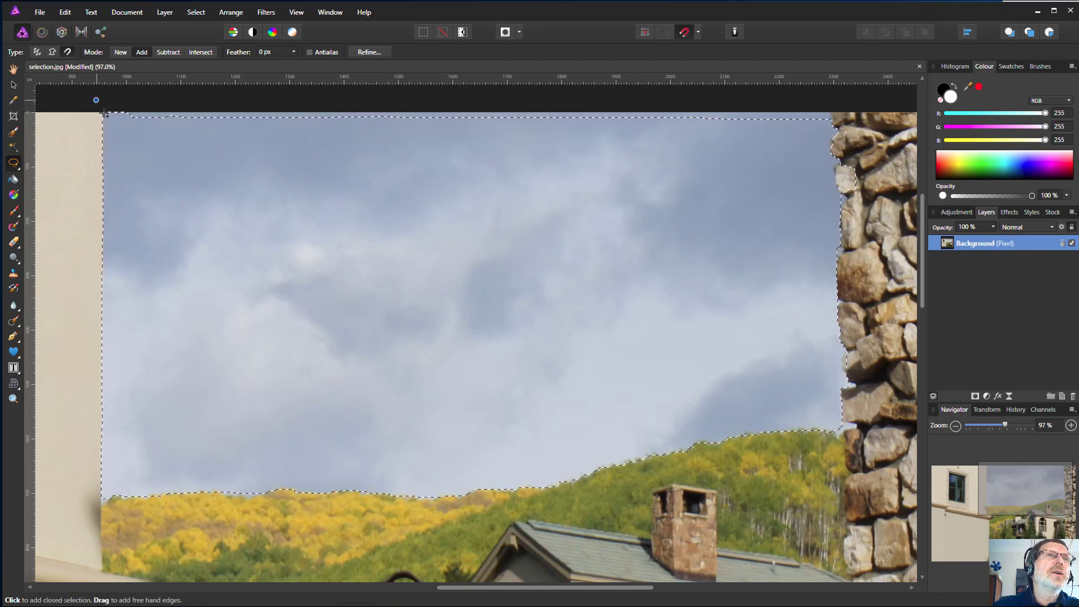
click(122, 138)
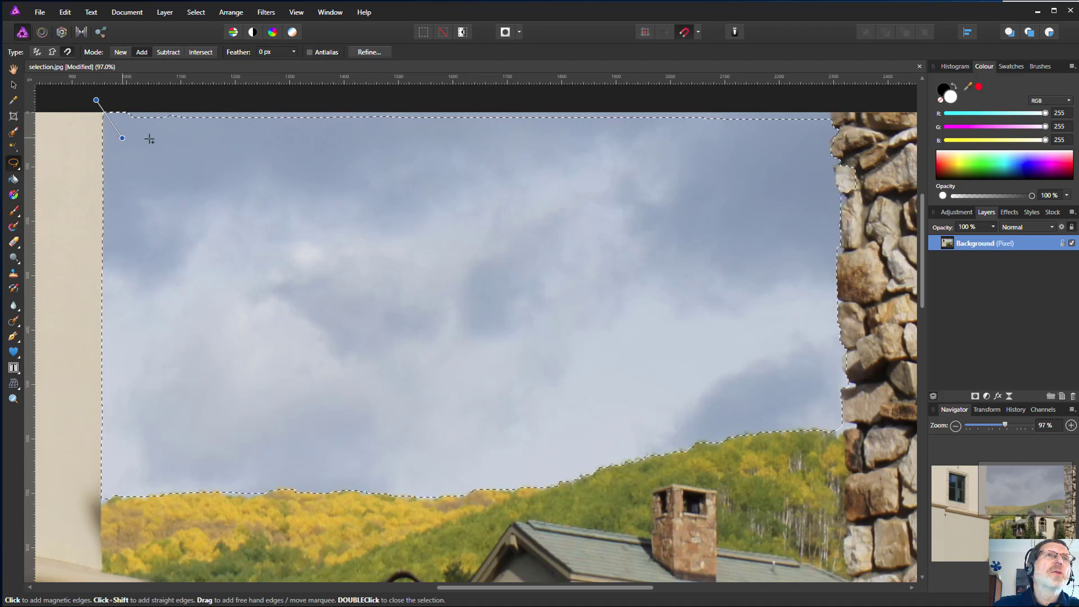
click(811, 137)
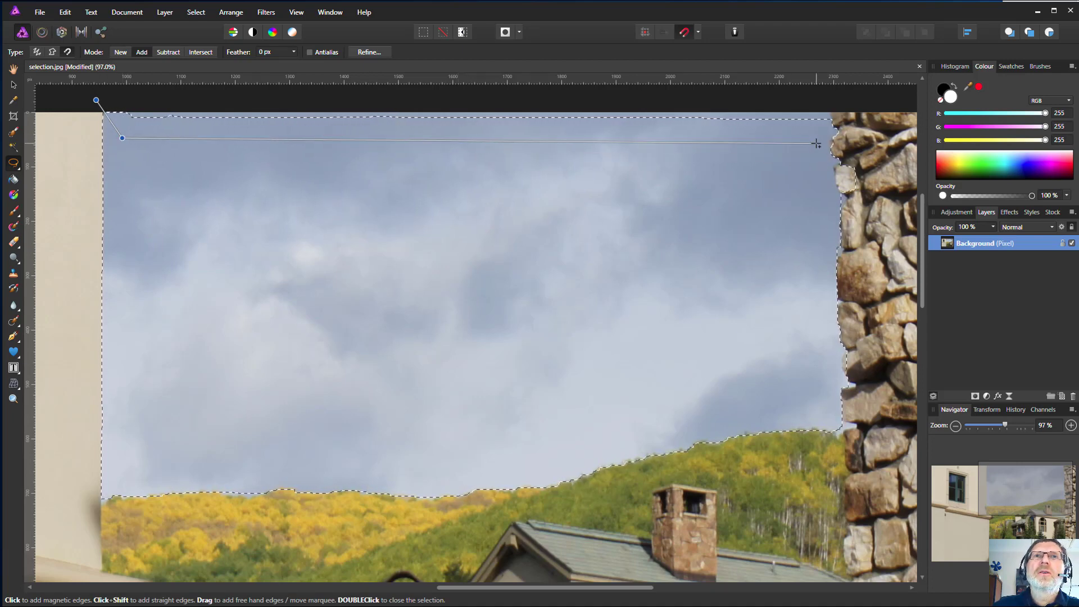
click(843, 101)
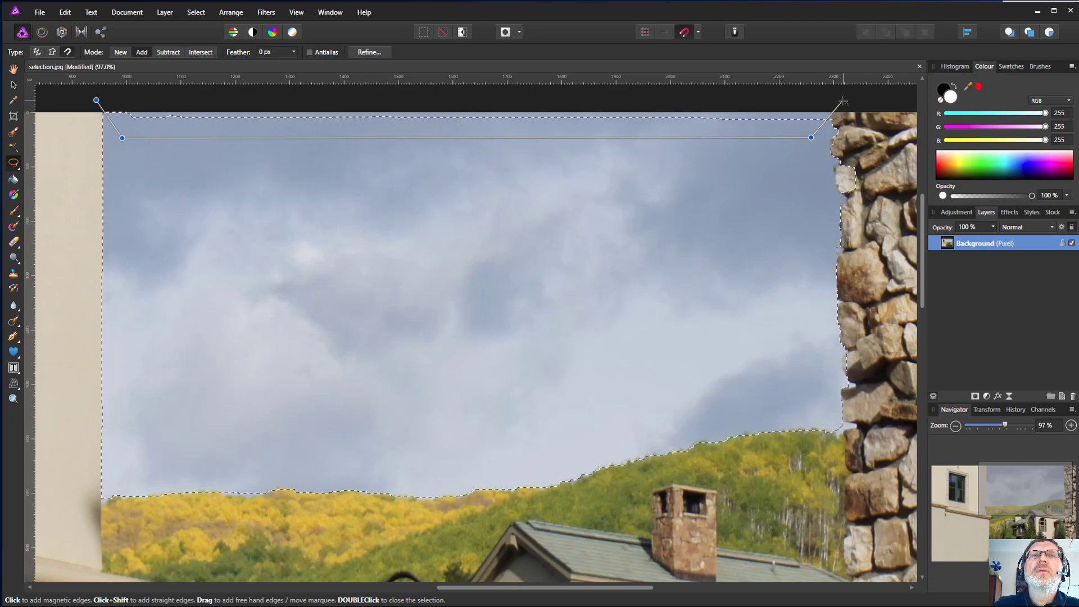
double_click(748, 98)
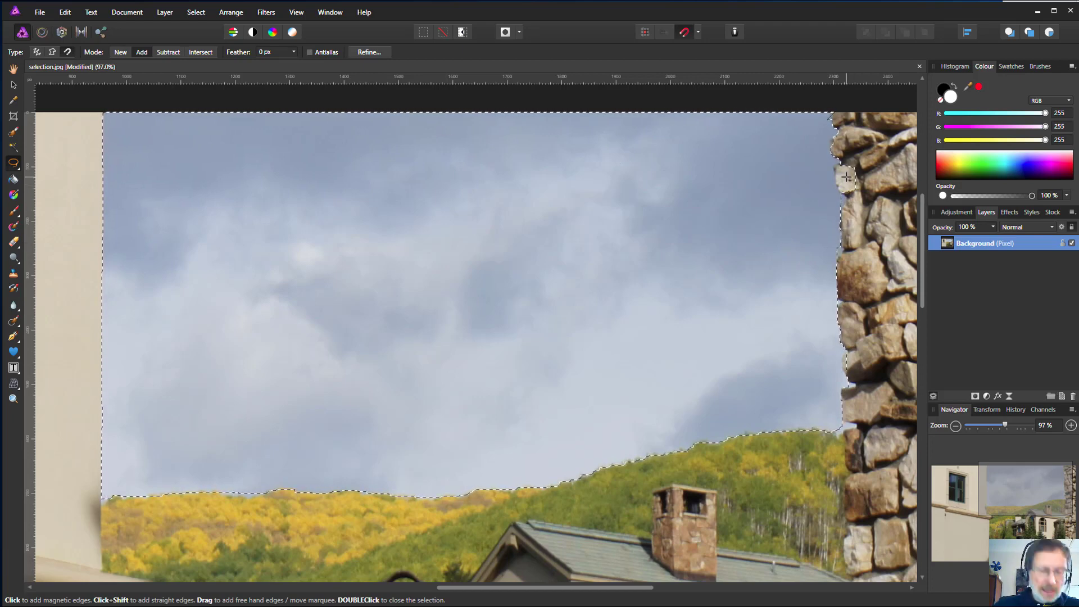
- Zoom to 462% on the pillar and trace down and up around the top stone's edges
scroll(847, 178, up, 4)
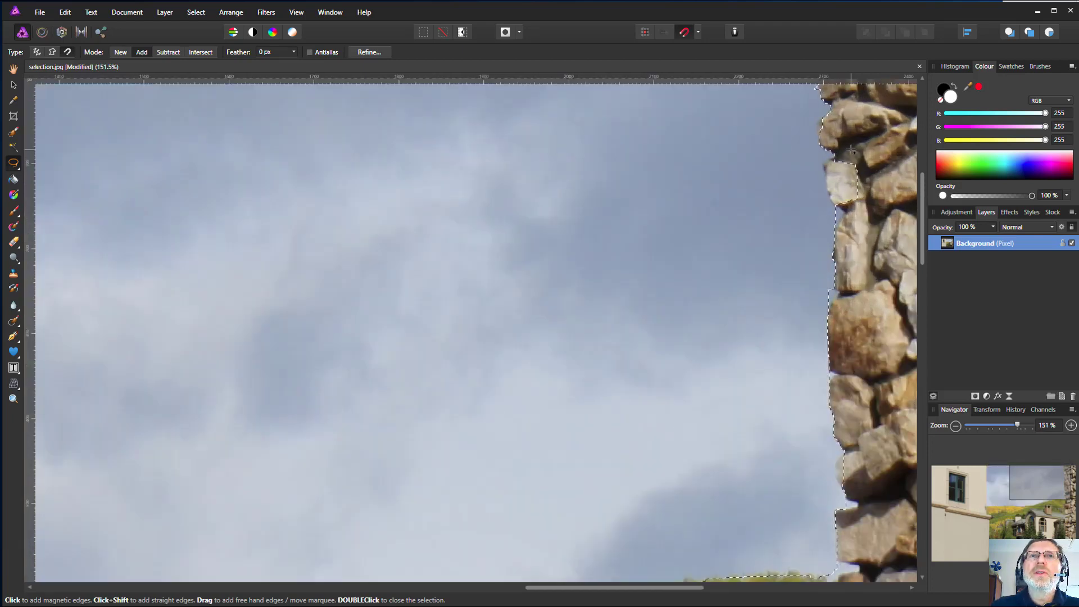
scroll(853, 151, up, 6)
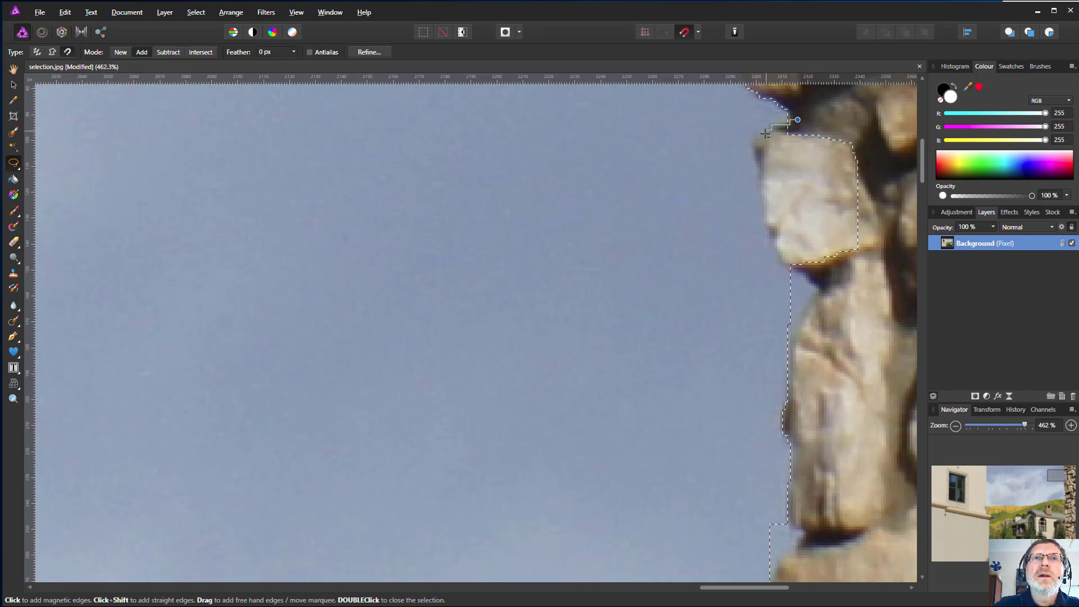
click(764, 202)
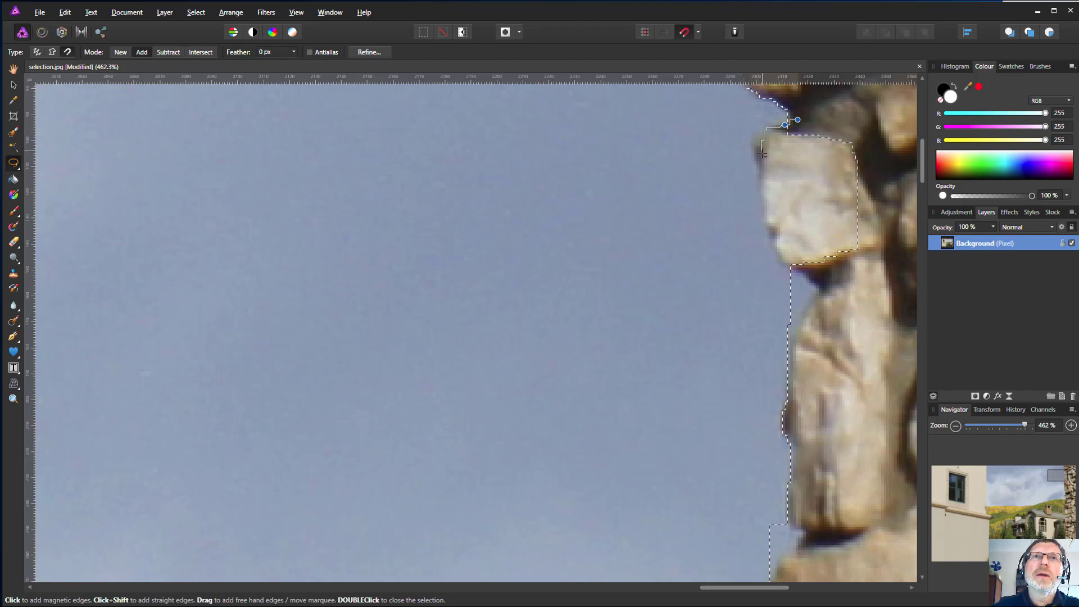
drag(763, 179, 766, 213)
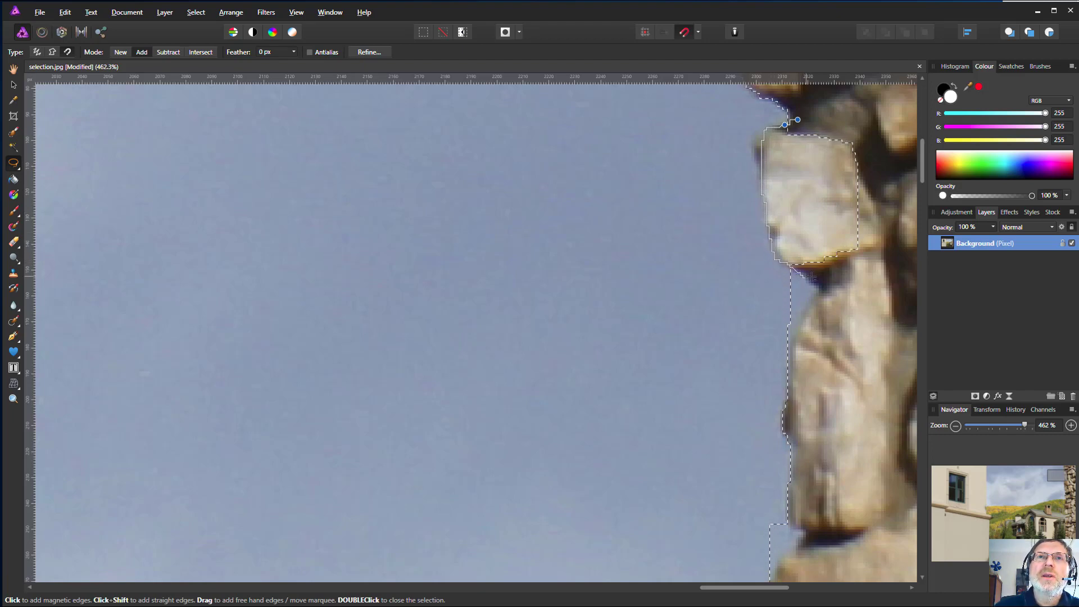
mouse_move(882, 266)
mouse_down()
mouse_move(895, 245)
mouse_move(894, 209)
mouse_move(874, 132)
mouse_up()
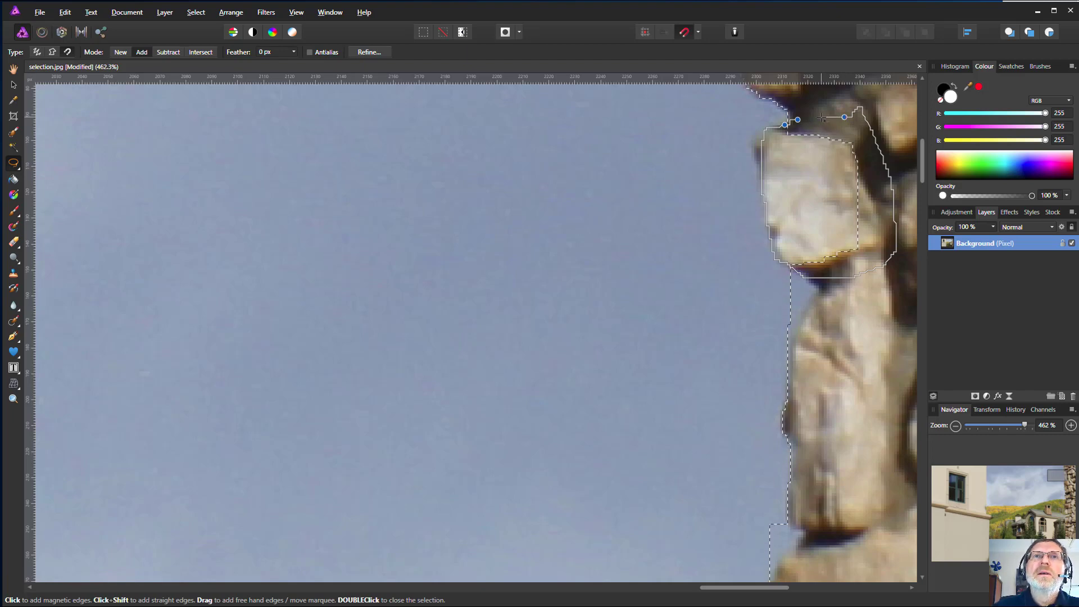
- Close the top-stone outline, then add lasso fixes along its left edge and lower corner
double_click(792, 112)
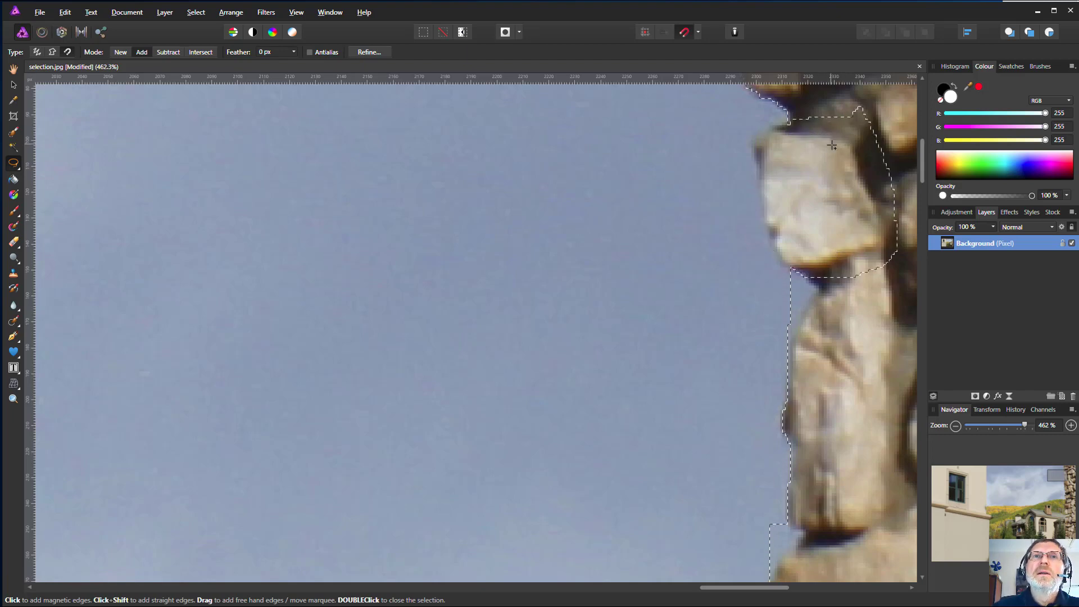
click(798, 105)
click(774, 131)
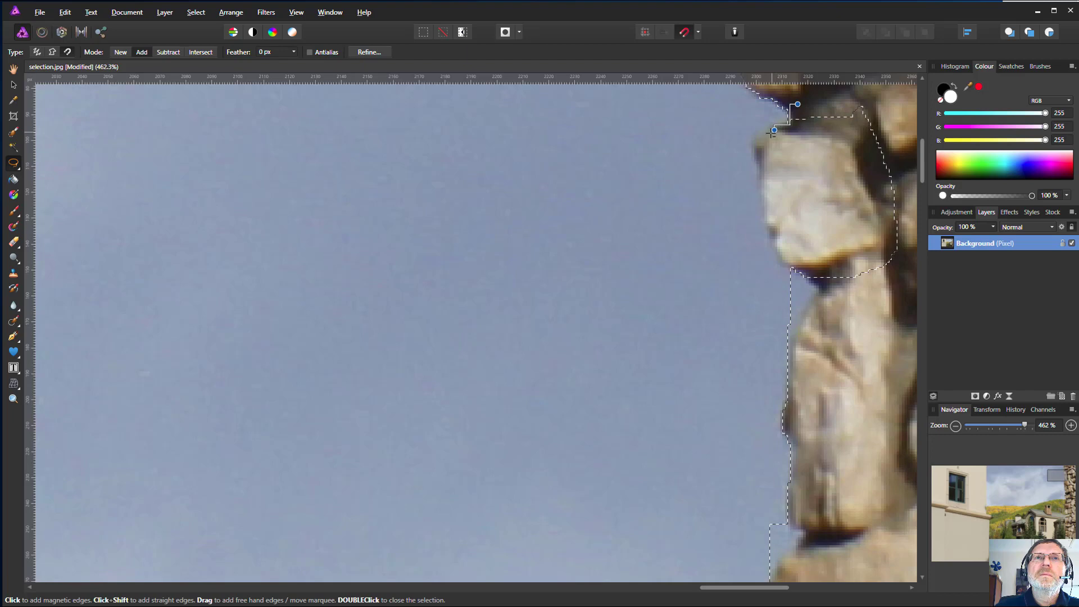
click(753, 140)
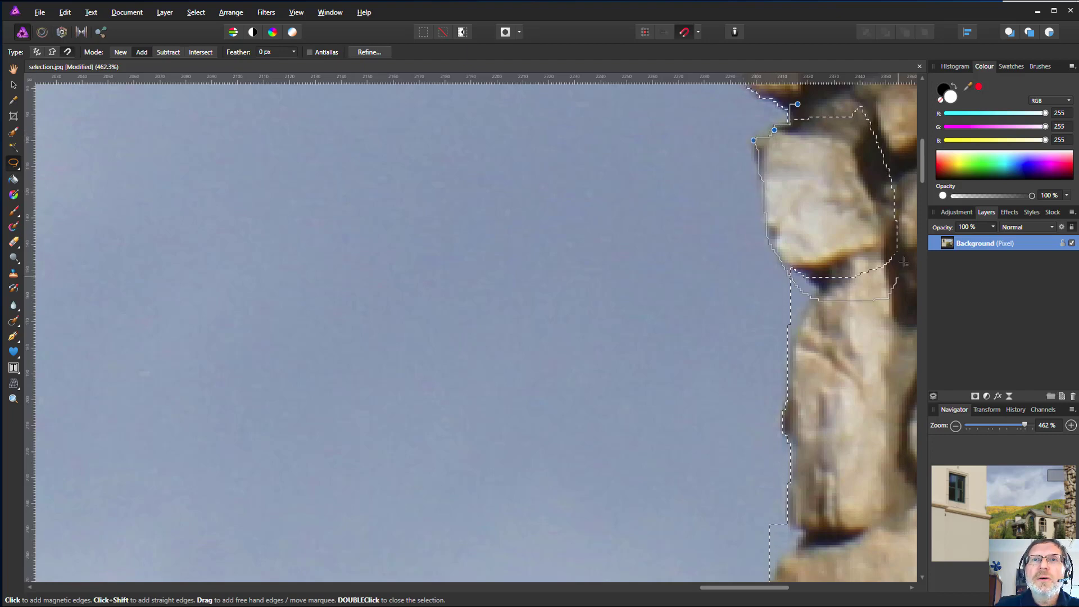
double_click(859, 96)
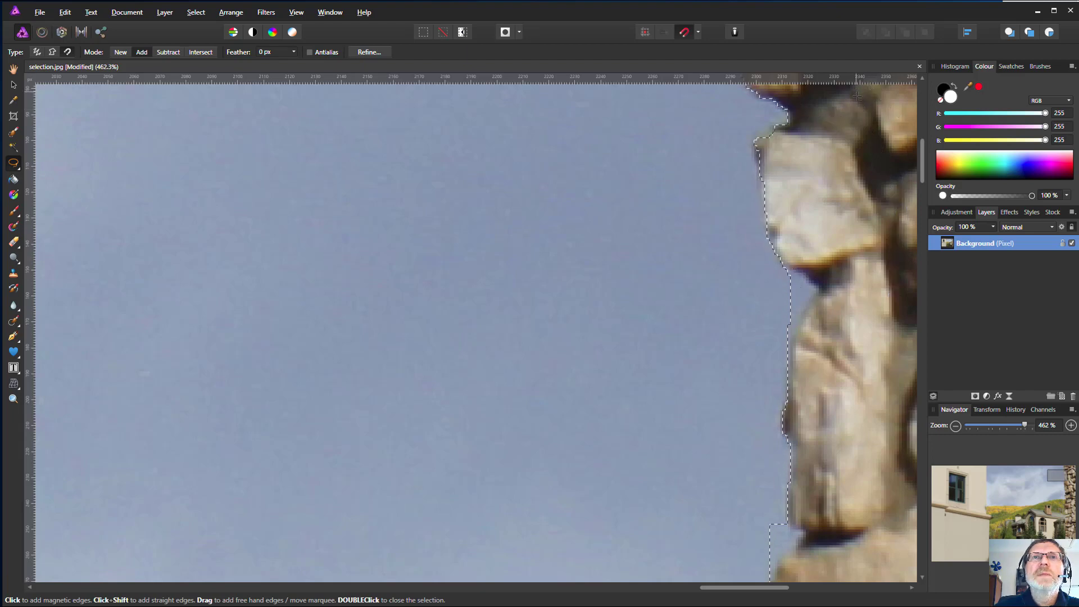
click(784, 267)
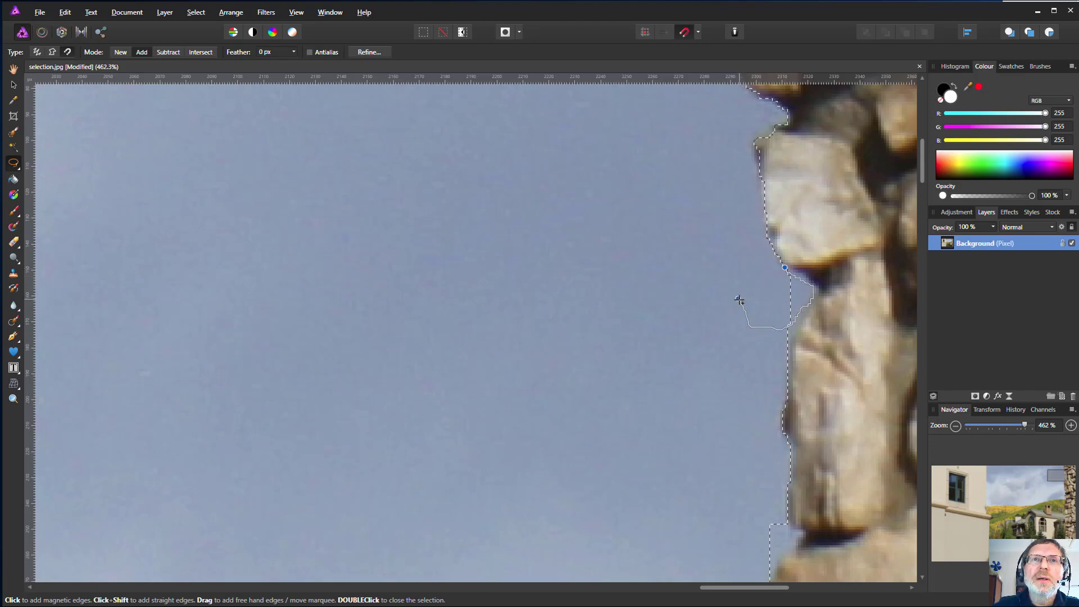
double_click(755, 284)
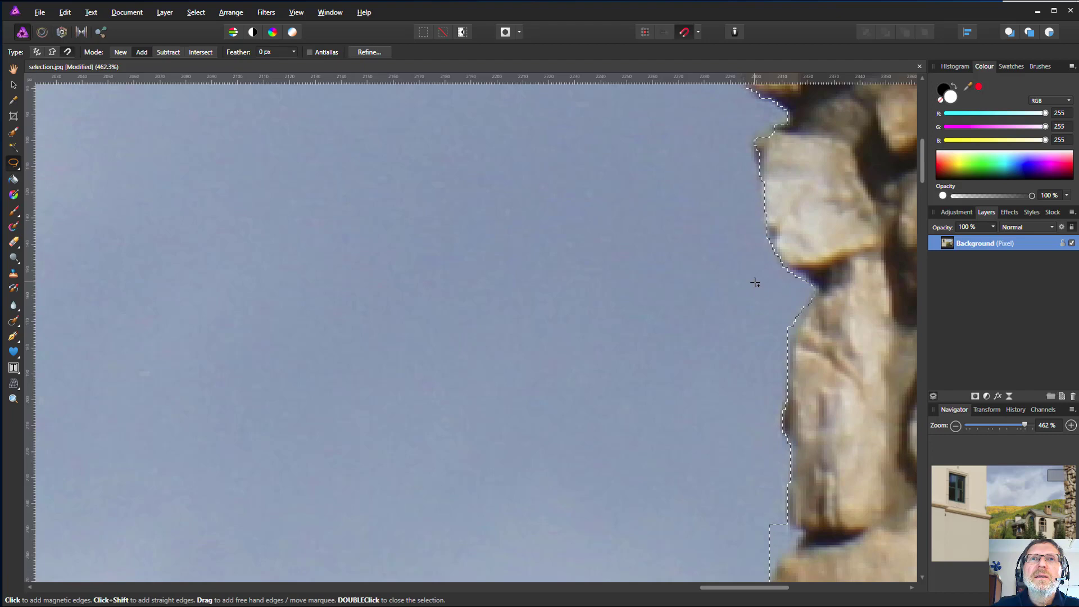
- Check the pillar edge, then zoom to fit the whole photo with Ctrl+0
scroll(756, 284, down, 5)
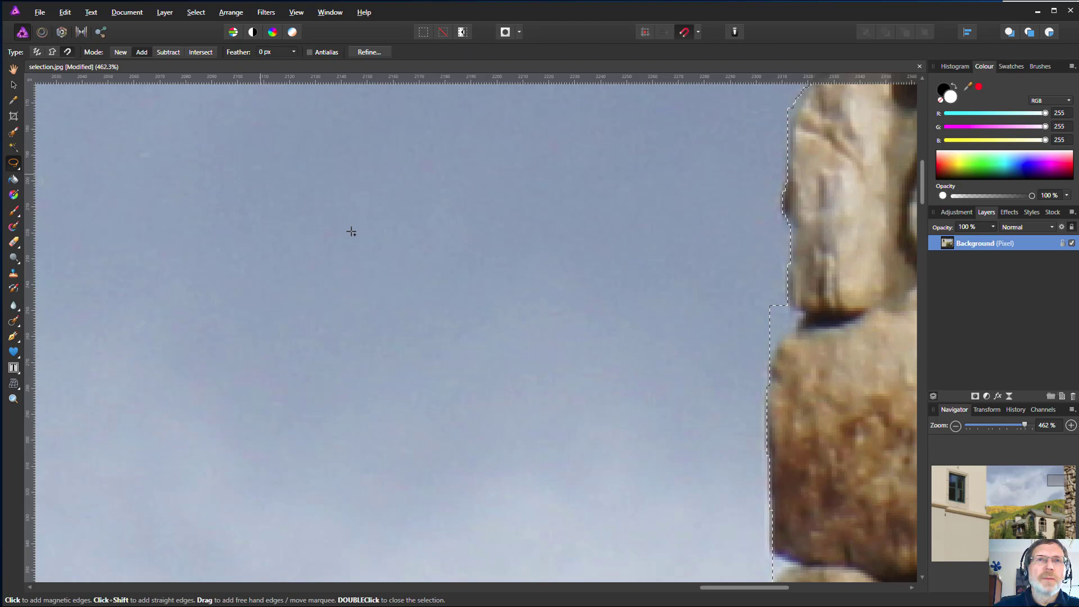
key(ctrl+0)
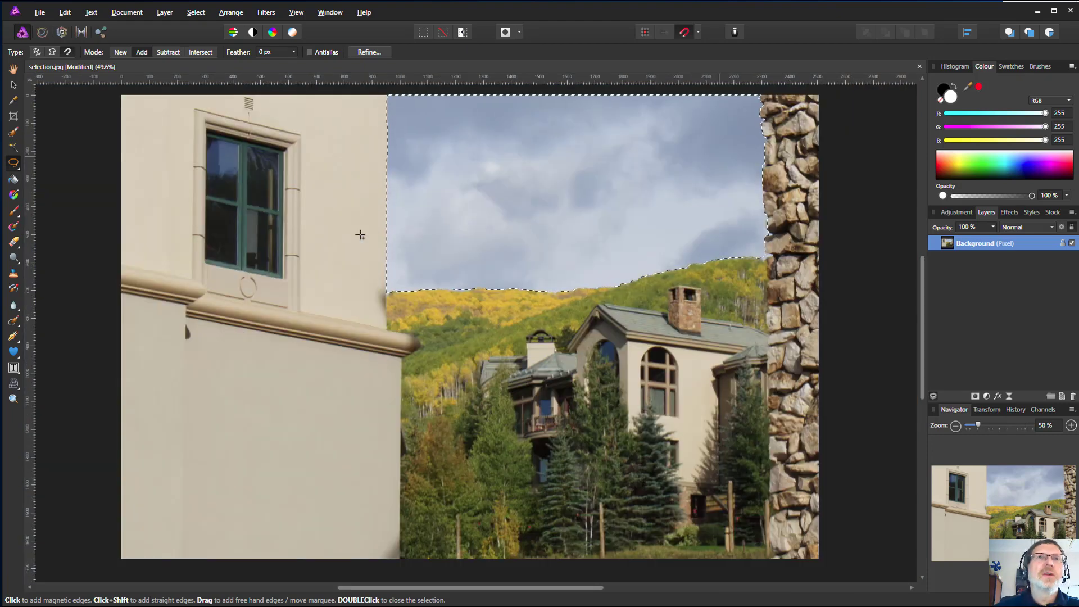